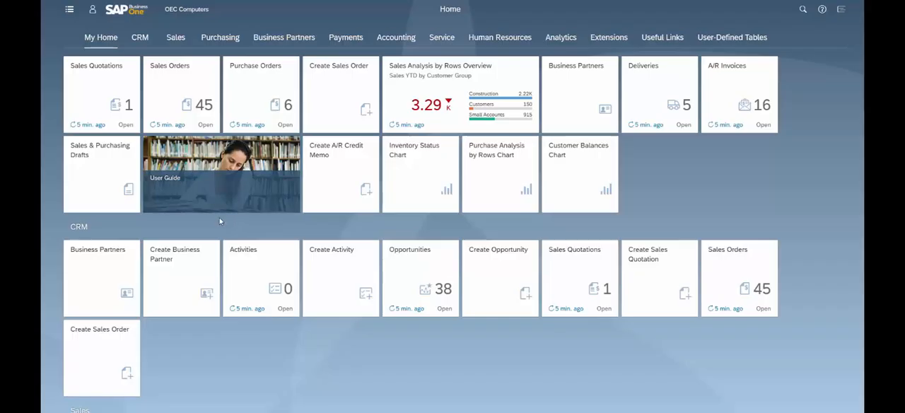
- Open the Sales Orders list from the home page and preview it in chart view before returning to the table view
{"action": "left_click", "coordinate": [187, 103]}
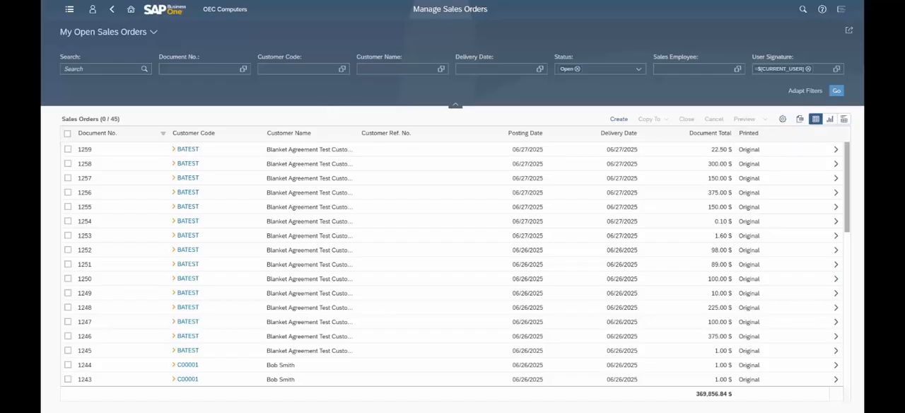
{"action": "left_click", "coordinate": [831, 120]}
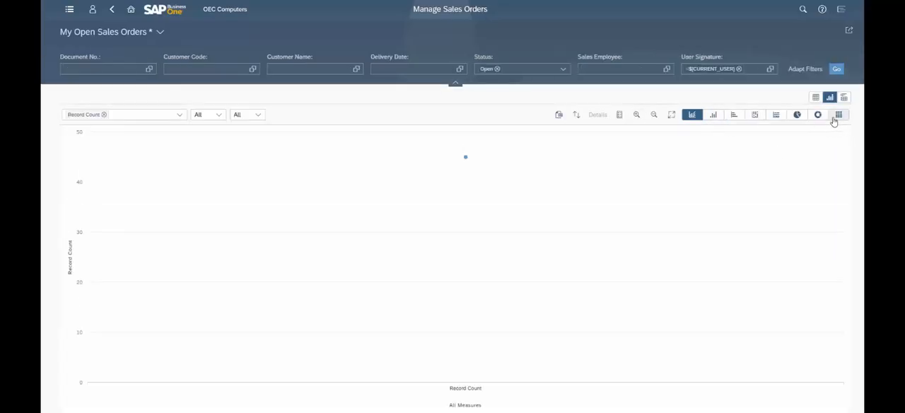
{"action": "left_click", "coordinate": [818, 99]}
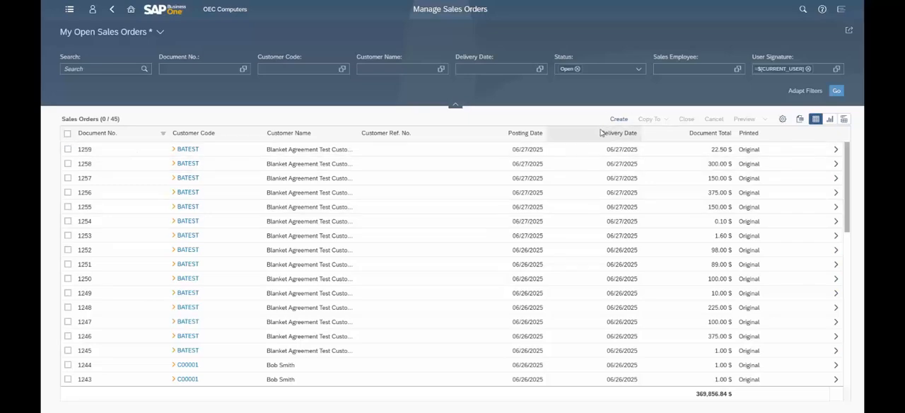
- Filter the sales orders by customer code, choosing the first customer listed in the Small Accounts group
{"action": "left_click", "coordinate": [344, 71]}
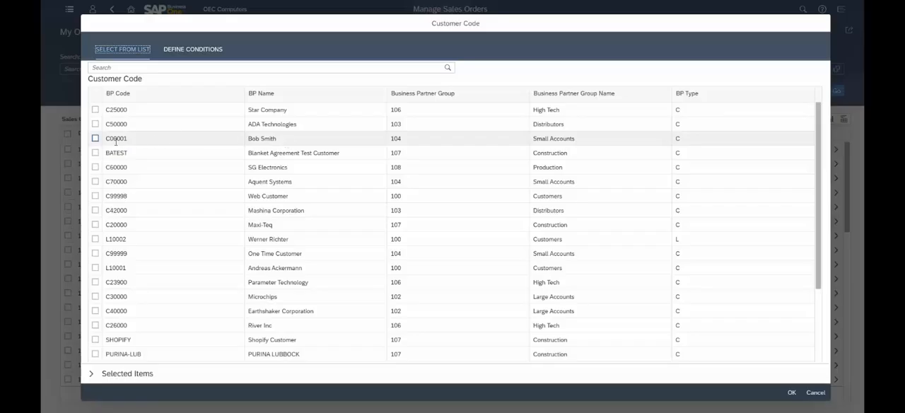
{"action": "left_click", "coordinate": [96, 139]}
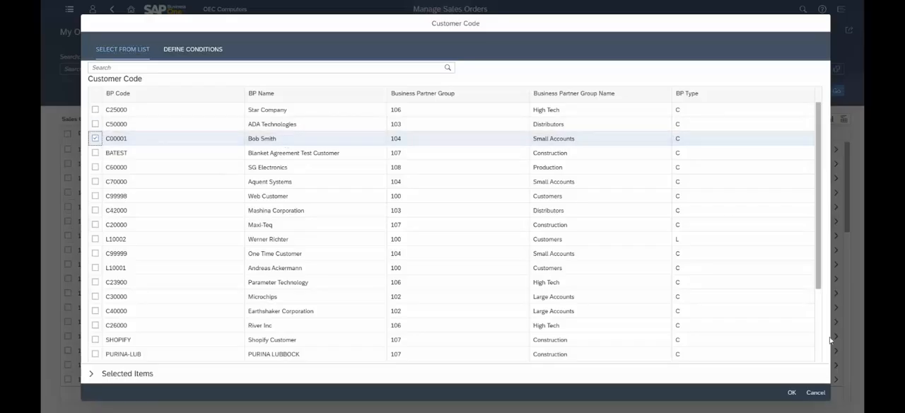
{"action": "left_click", "coordinate": [792, 392]}
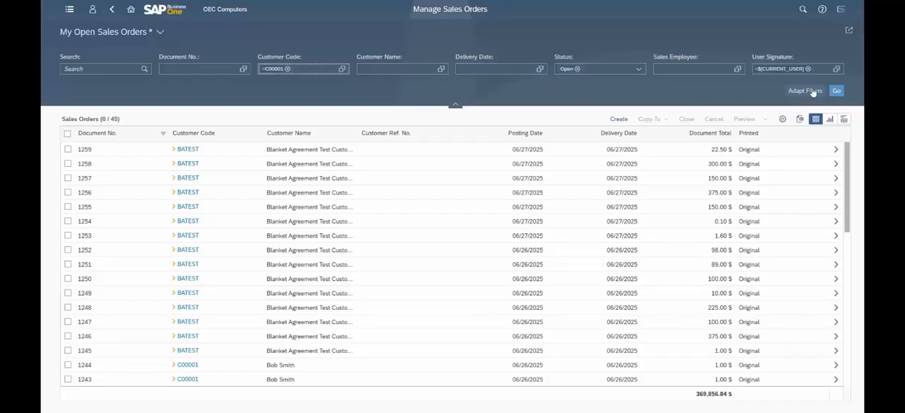
{"action": "left_click", "coordinate": [838, 92]}
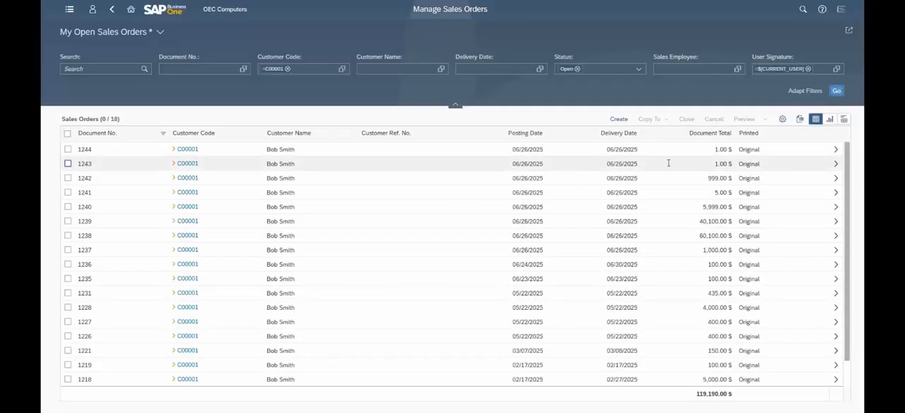
- Show the filtered sales orders as a chart with Posting Date (Year and Month) as the dimension
{"action": "left_click", "coordinate": [832, 120]}
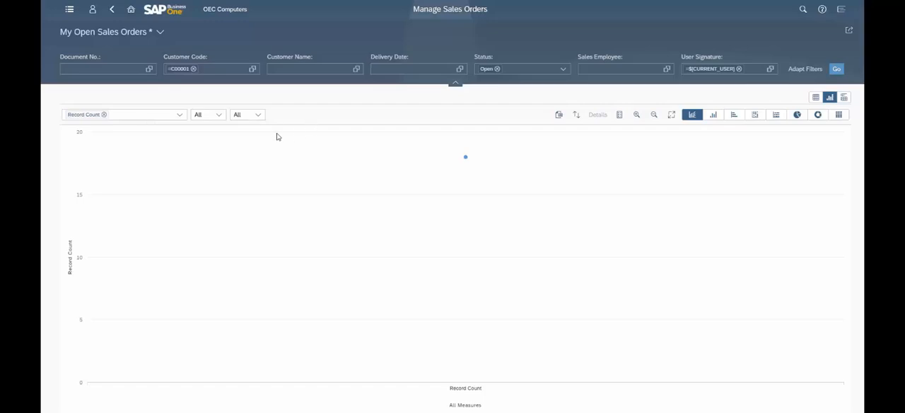
{"action": "left_click", "coordinate": [220, 117]}
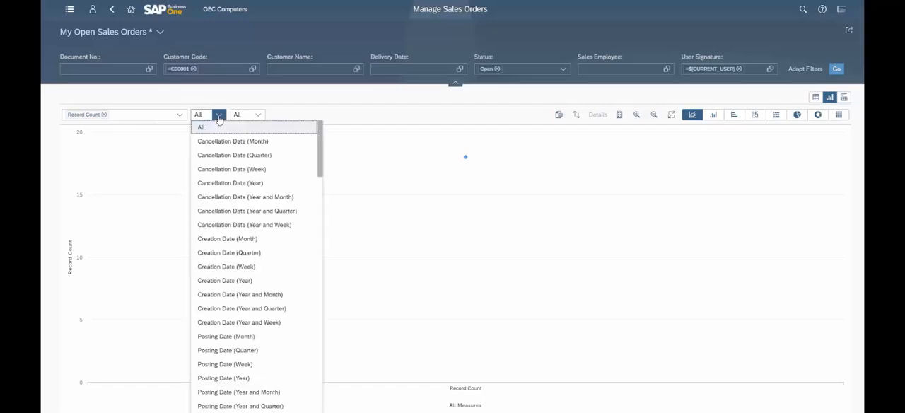
{"action": "scroll", "coordinate": [229, 212], "scroll_direction": "down", "scroll_amount": 3}
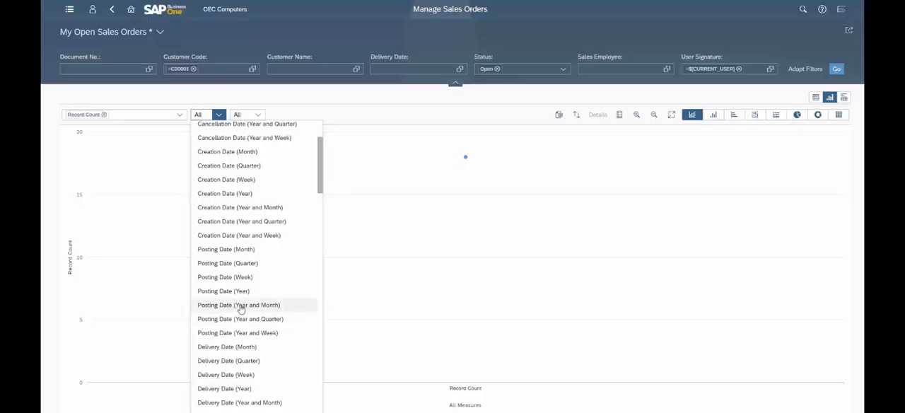
{"action": "left_click", "coordinate": [240, 306]}
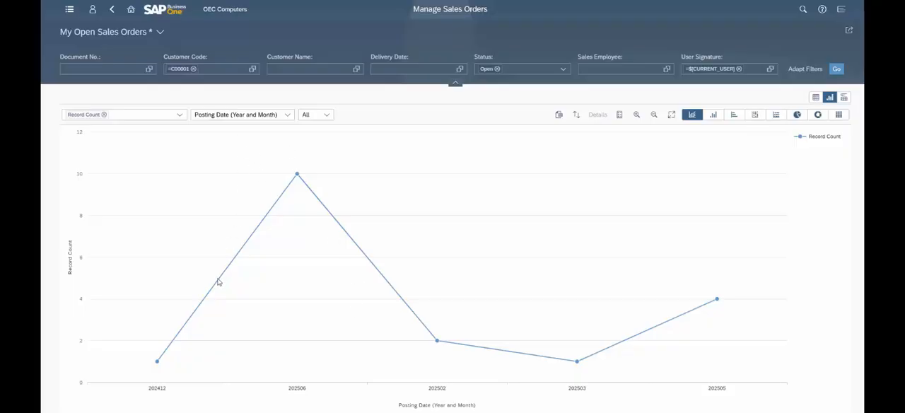
- Remove the Open value from the Status filter and refresh the chart
{"action": "mouse_move", "coordinate": [159, 364]}
{"action": "left_click", "coordinate": [497, 69]}
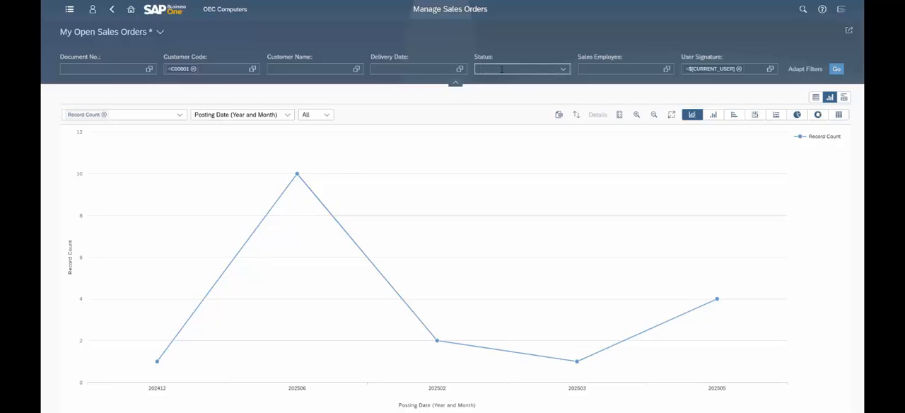
{"action": "left_click", "coordinate": [837, 70]}
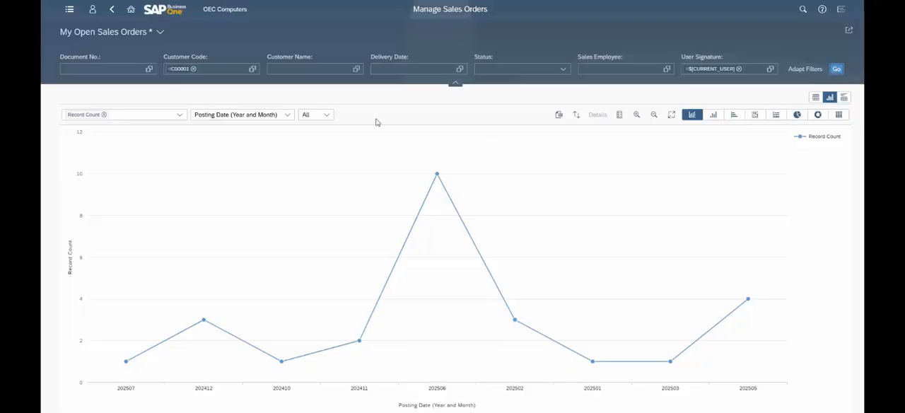
- Look through the dimensions available for the chart, keeping Posting Date (Year and Month) selected
{"action": "left_click", "coordinate": [289, 115]}
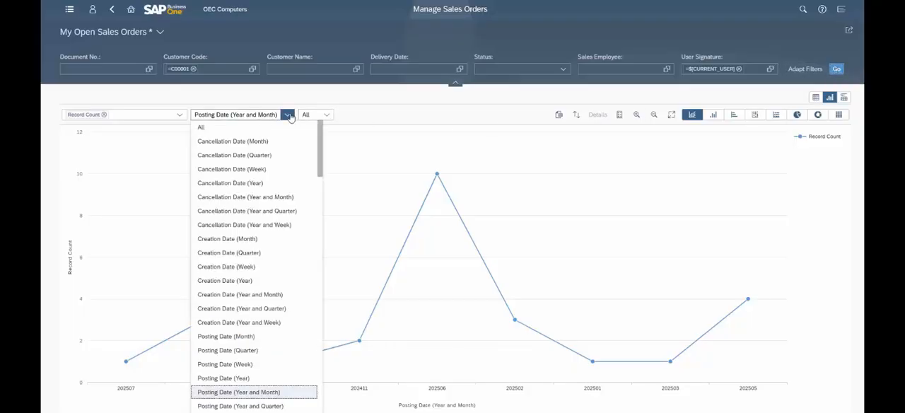
{"action": "scroll", "coordinate": [300, 182], "scroll_direction": "down", "scroll_amount": 2}
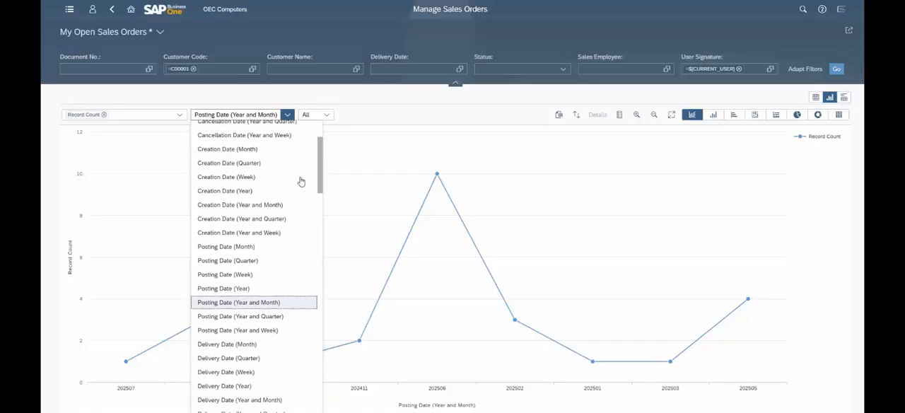
{"action": "scroll", "coordinate": [300, 181], "scroll_direction": "down", "scroll_amount": 10}
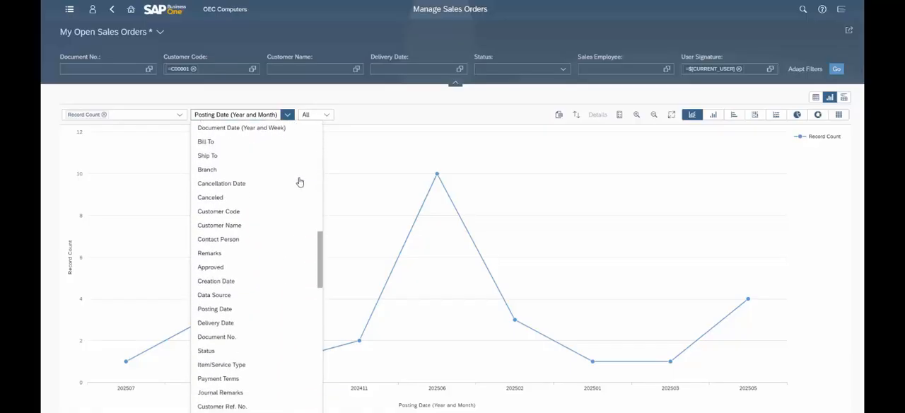
{"action": "scroll", "coordinate": [300, 182], "scroll_direction": "down", "scroll_amount": 16}
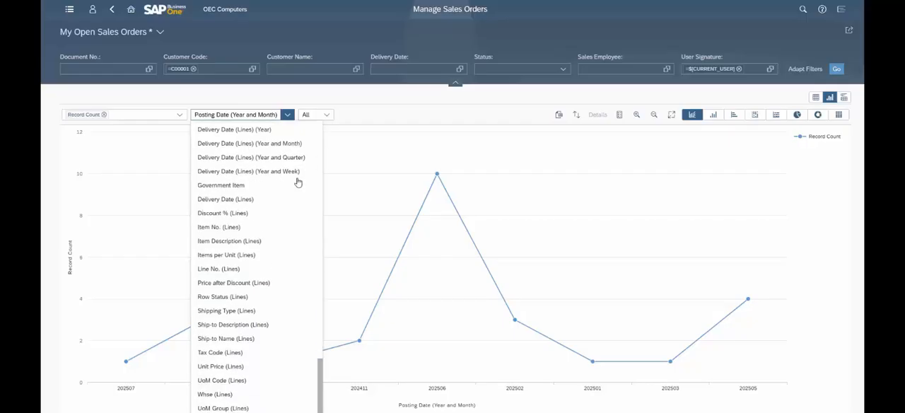
{"action": "scroll", "coordinate": [298, 183], "scroll_direction": "up", "scroll_amount": 20}
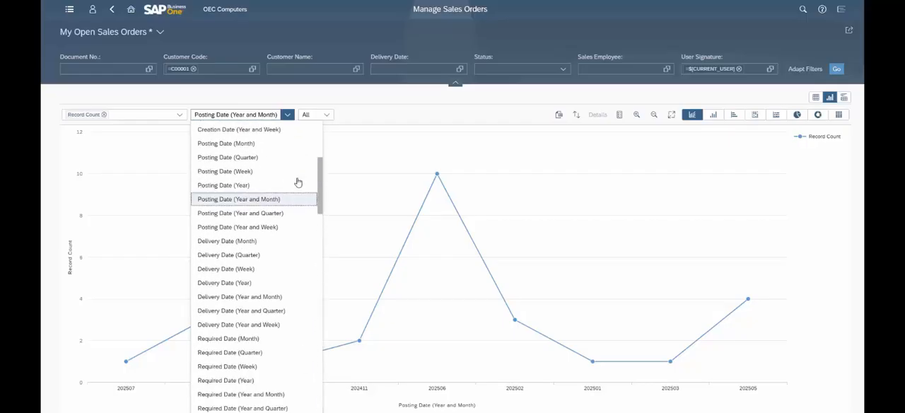
{"action": "scroll", "coordinate": [298, 182], "scroll_direction": "up", "scroll_amount": 5}
{"action": "left_click", "coordinate": [411, 147]}
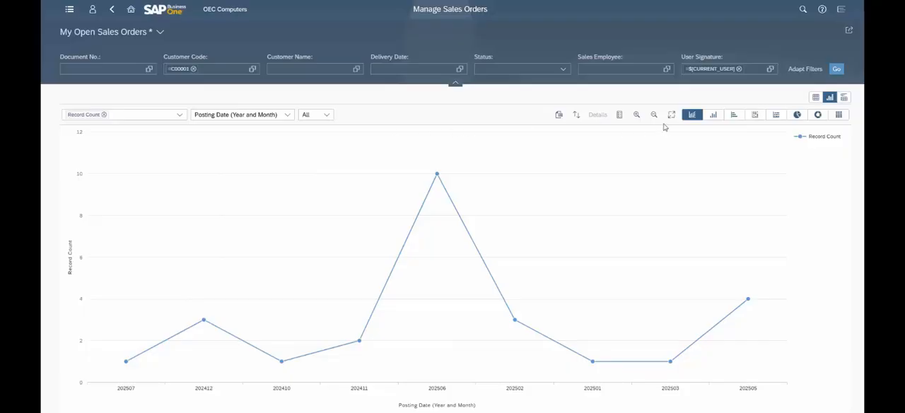
- Return to the table view and save the filtered list as a new view named "My Open Sales Orders-" plus the customer's name
{"action": "left_click", "coordinate": [813, 101]}
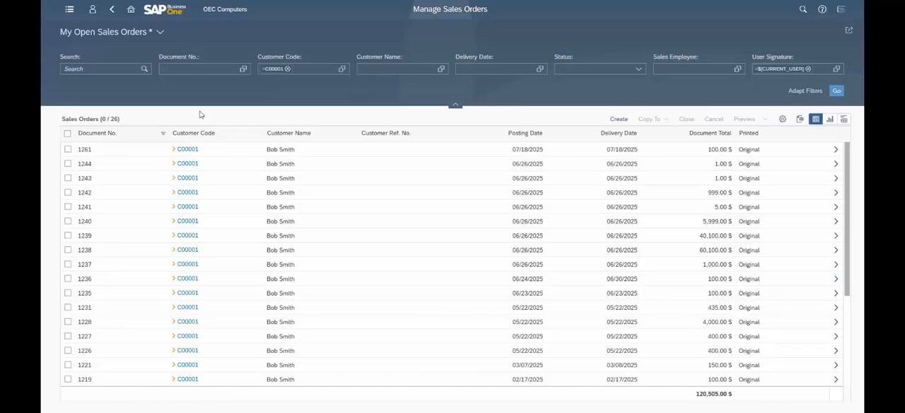
{"action": "left_click", "coordinate": [161, 32]}
{"action": "left_click", "coordinate": [170, 180]}
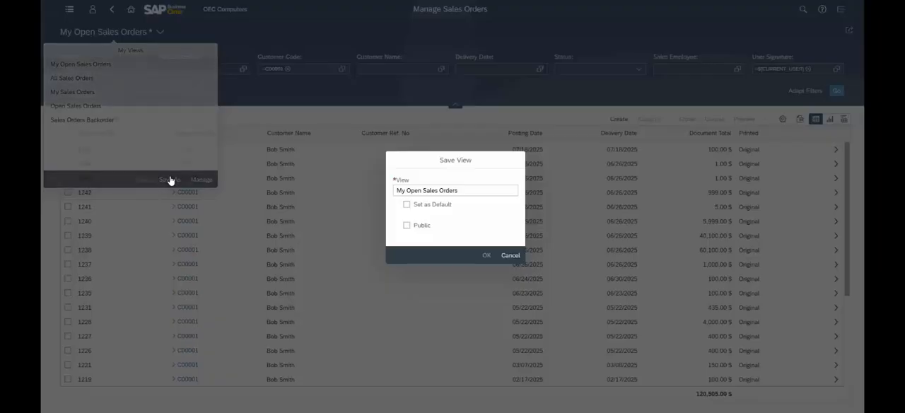
{"action": "type", "text": "-"}
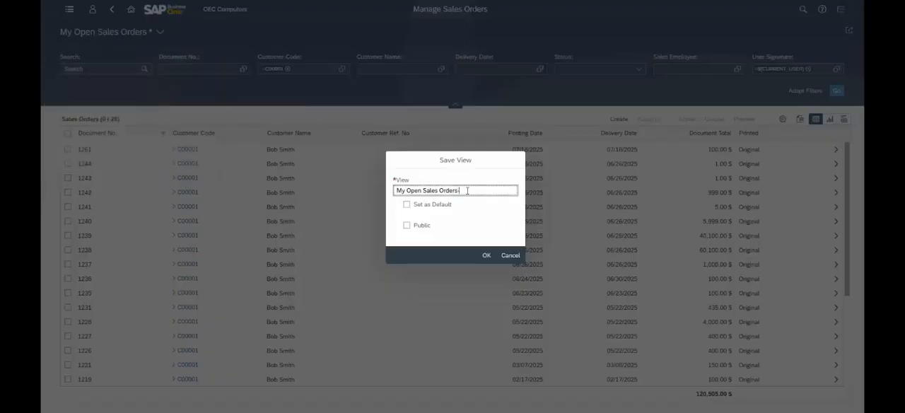
{"action": "type", "text": "Bob Smith"}
{"action": "left_click", "coordinate": [488, 256]}
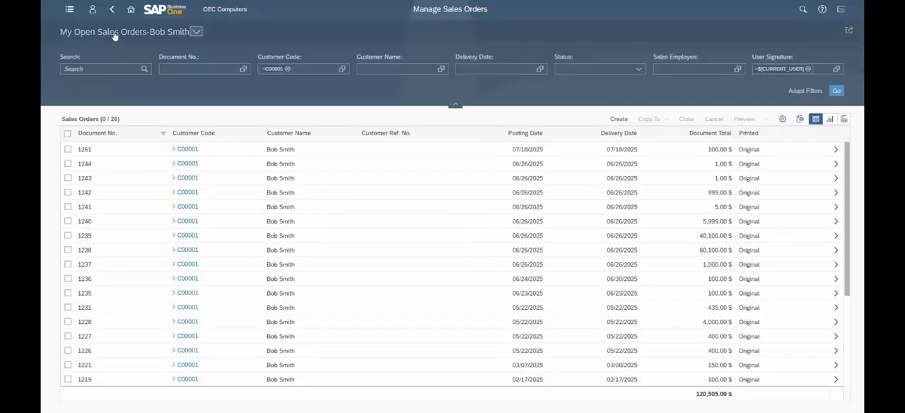
- Reopen the Sales Orders list from the home page, load the saved customer-specific view and check the list of views
{"action": "left_click", "coordinate": [130, 10]}
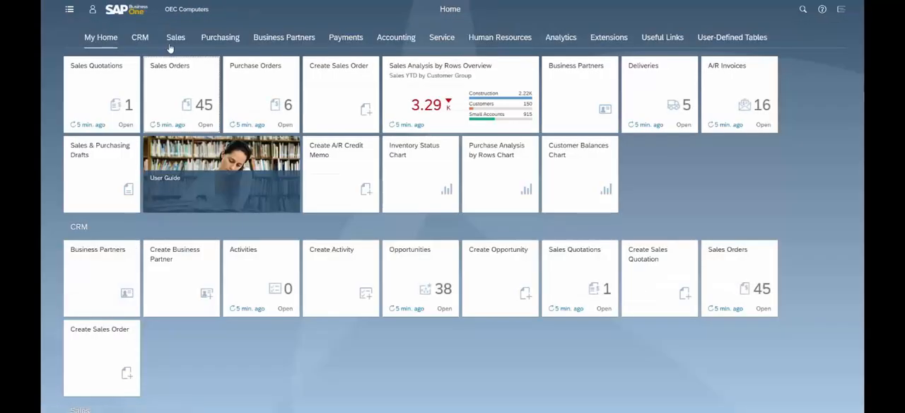
{"action": "left_click", "coordinate": [181, 92]}
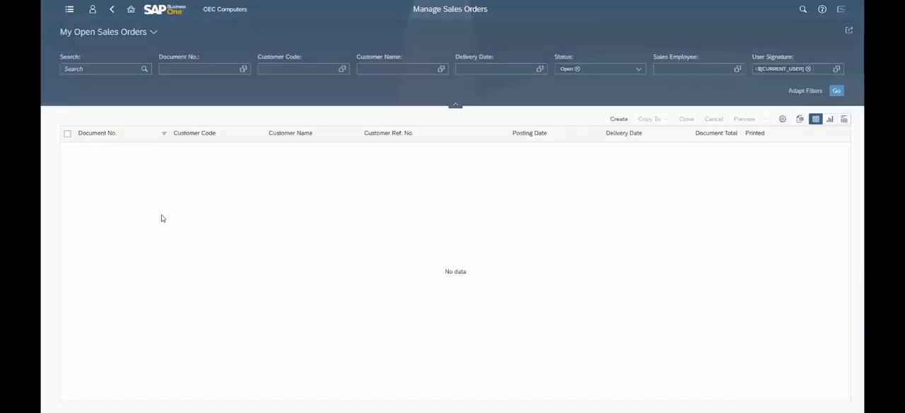
{"action": "left_click", "coordinate": [154, 32]}
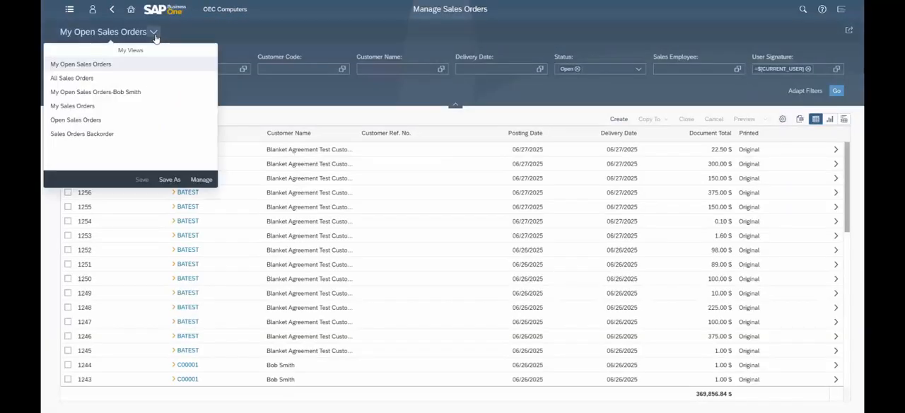
{"action": "left_click", "coordinate": [91, 93]}
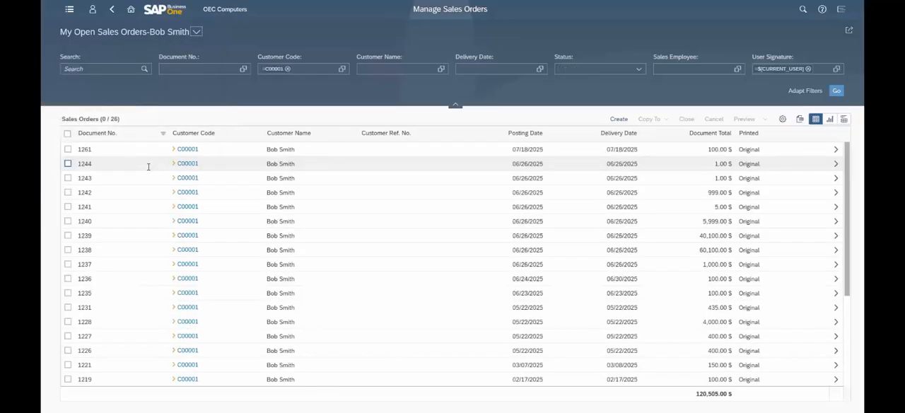
{"action": "left_click", "coordinate": [197, 31]}
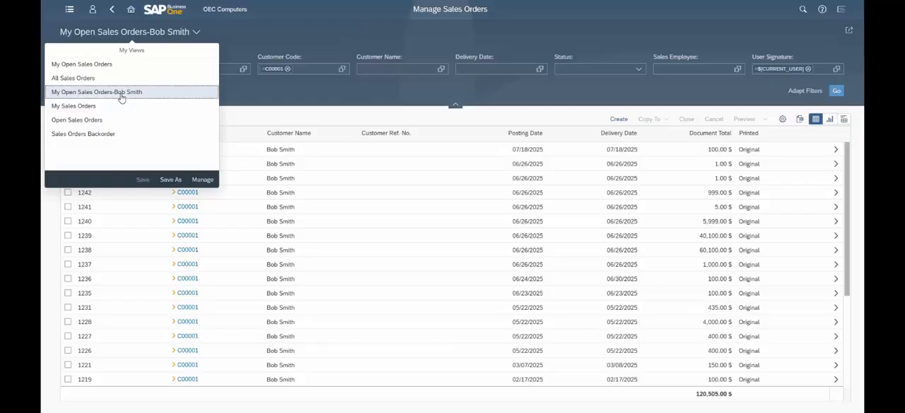
- Go back to the home page, open the Sales Analysis by Rows Overview and examine its cards
{"action": "left_click", "coordinate": [129, 12]}
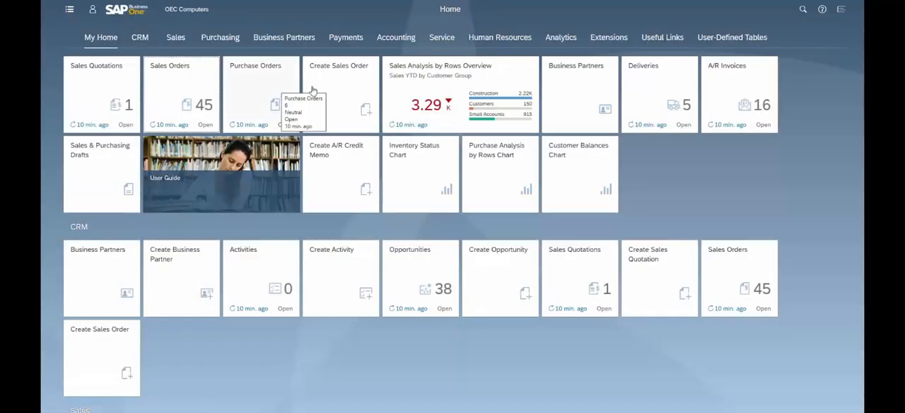
{"action": "left_click", "coordinate": [446, 89]}
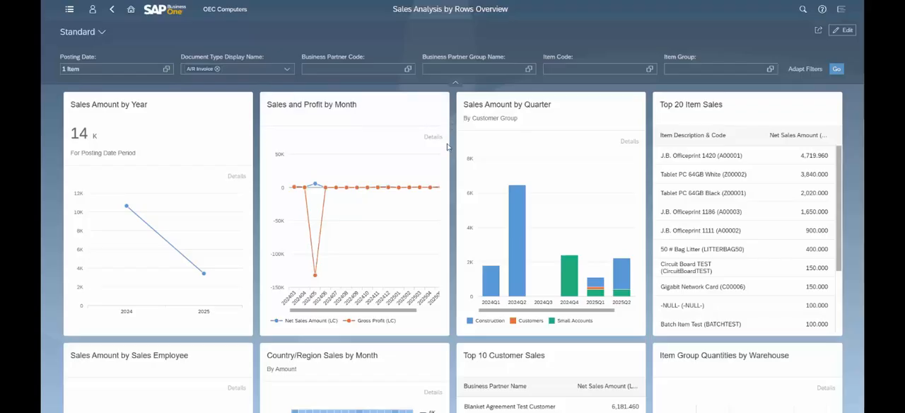
{"action": "scroll", "coordinate": [379, 177], "scroll_direction": "down", "scroll_amount": 3}
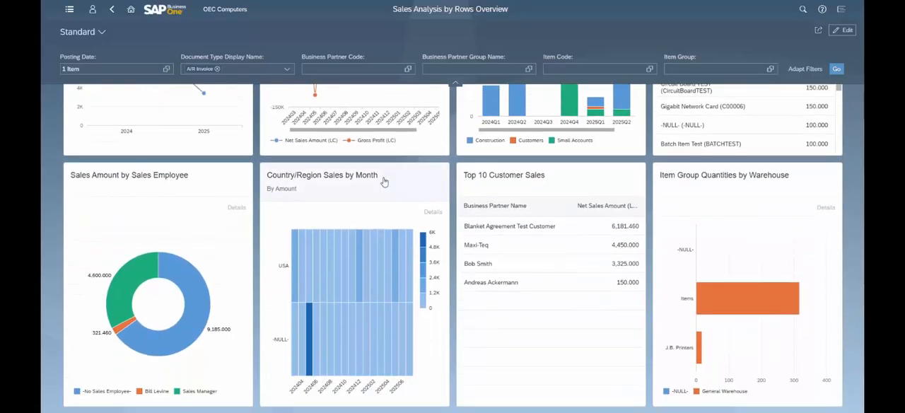
- Put the overview into edit mode and review the Sales and Profit by Month card's settings without saving changes
{"action": "left_click", "coordinate": [844, 33]}
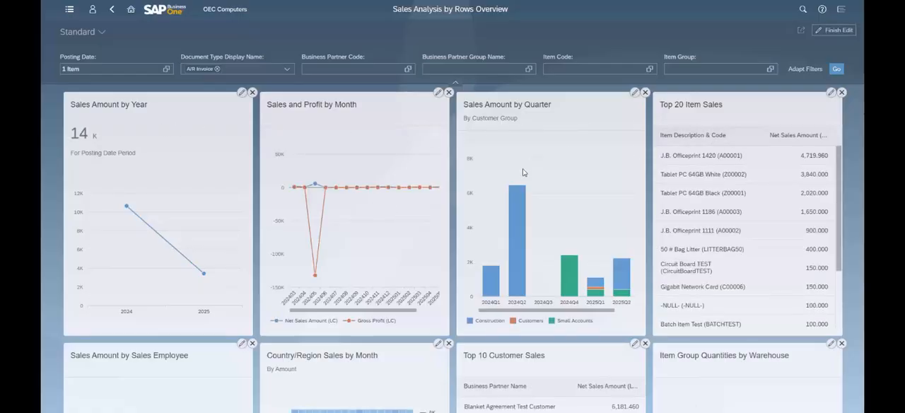
{"action": "left_click", "coordinate": [437, 92]}
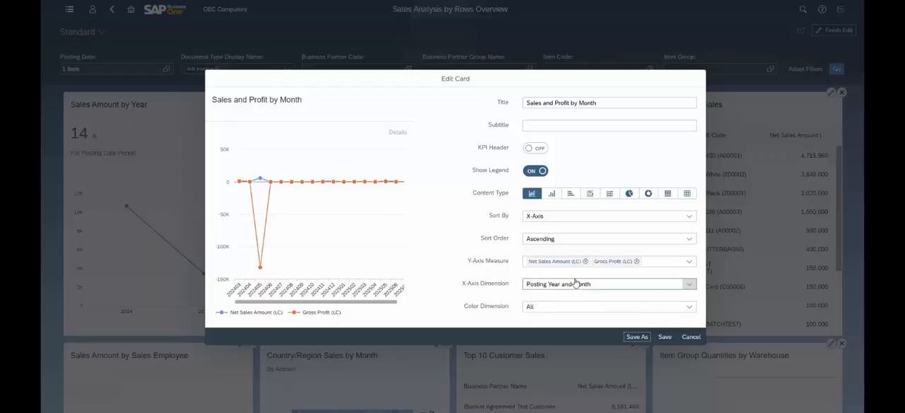
{"action": "left_click", "coordinate": [692, 338]}
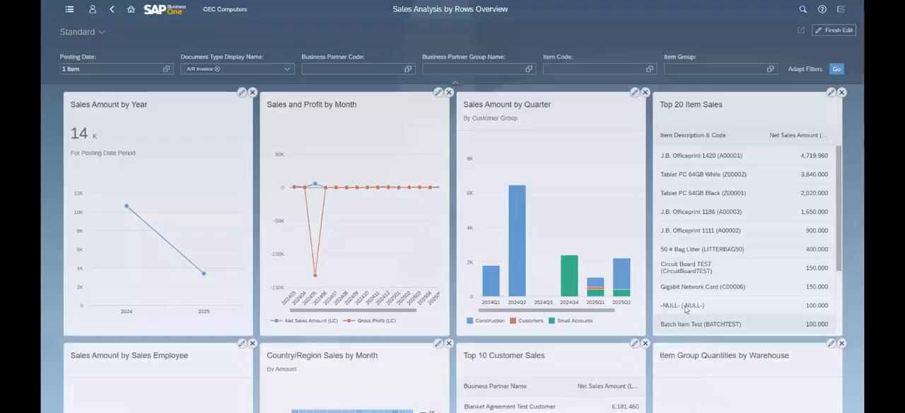
- Review the options for adding a new card to the Sales Analysis by Rows Overview without adding one
{"action": "scroll", "coordinate": [820, 234], "scroll_direction": "down", "scroll_amount": 10}
{"action": "scroll", "coordinate": [853, 231], "scroll_direction": "down", "scroll_amount": 5}
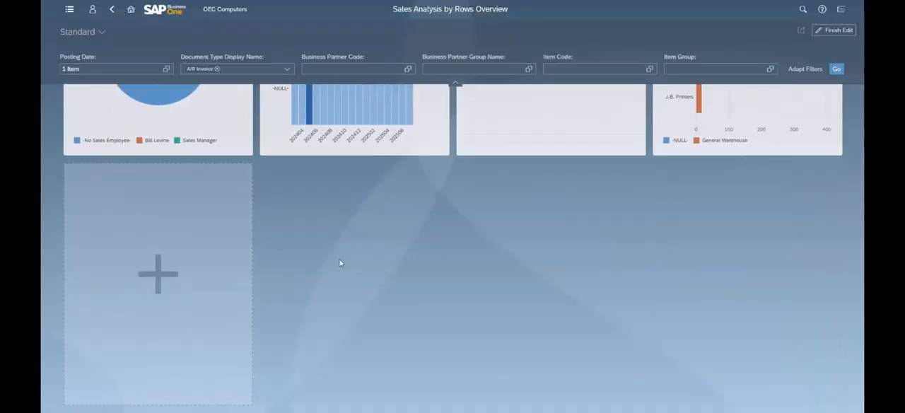
{"action": "left_click", "coordinate": [167, 253]}
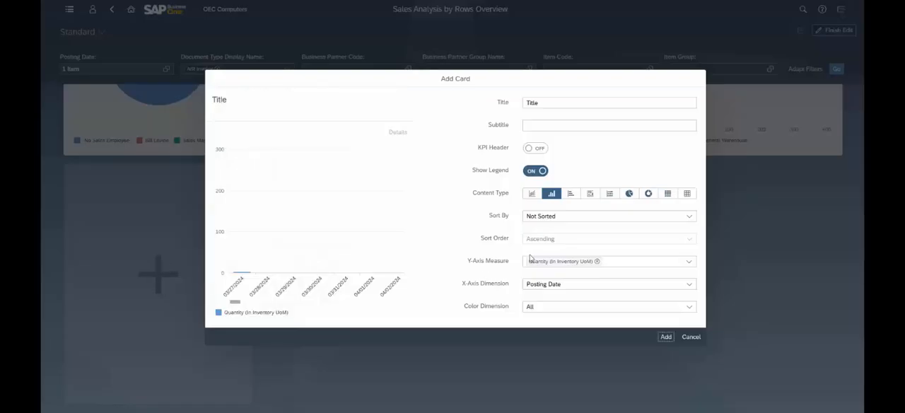
{"action": "left_click", "coordinate": [692, 337]}
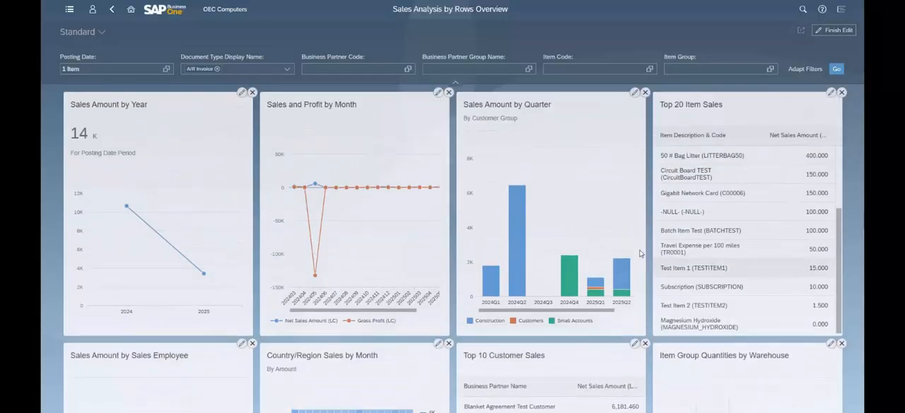
- Return to the home page, put it into edit mode and remove the User Guide tile from the My Home group
{"action": "left_click", "coordinate": [131, 9]}
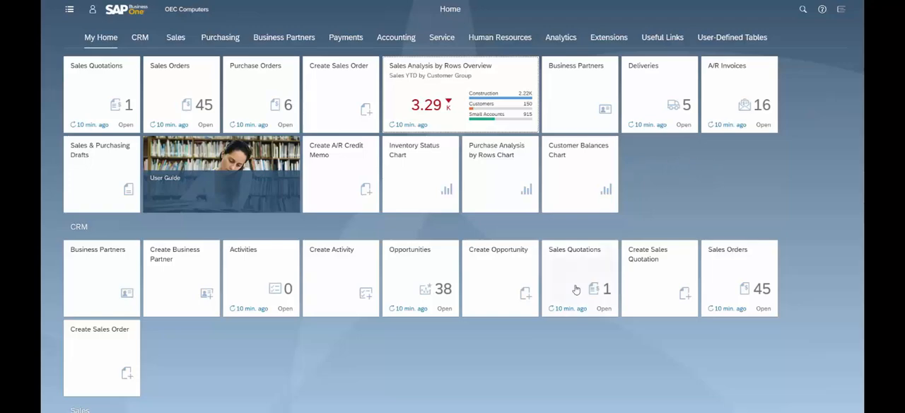
{"action": "left_click", "coordinate": [92, 9]}
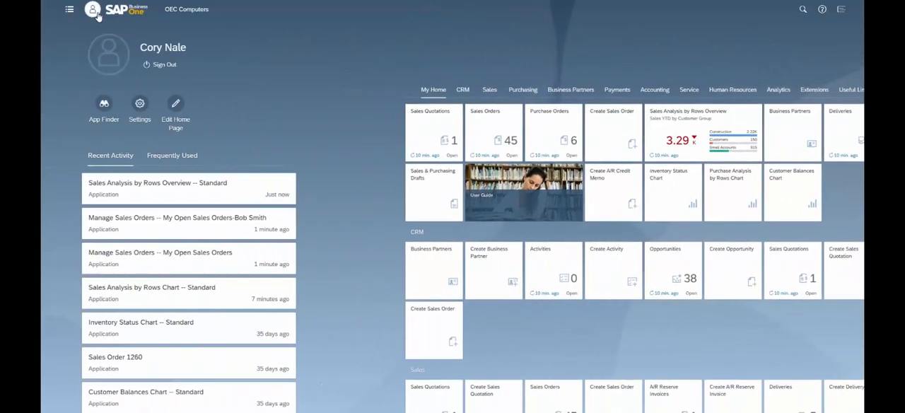
{"action": "left_click", "coordinate": [175, 111]}
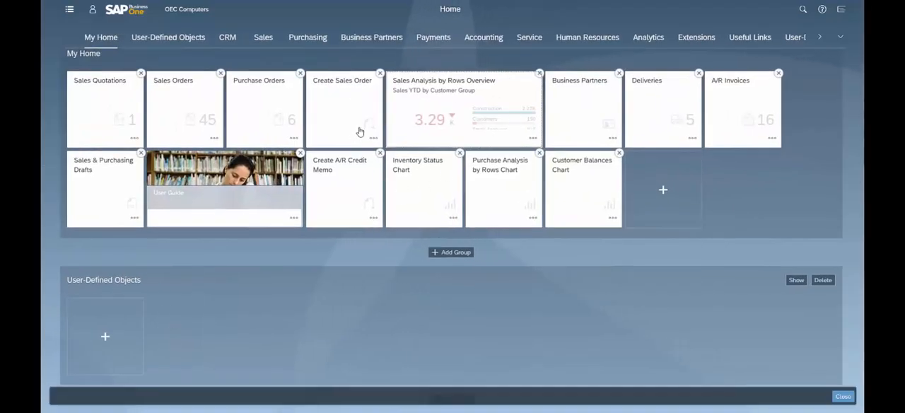
{"action": "left_click", "coordinate": [301, 153]}
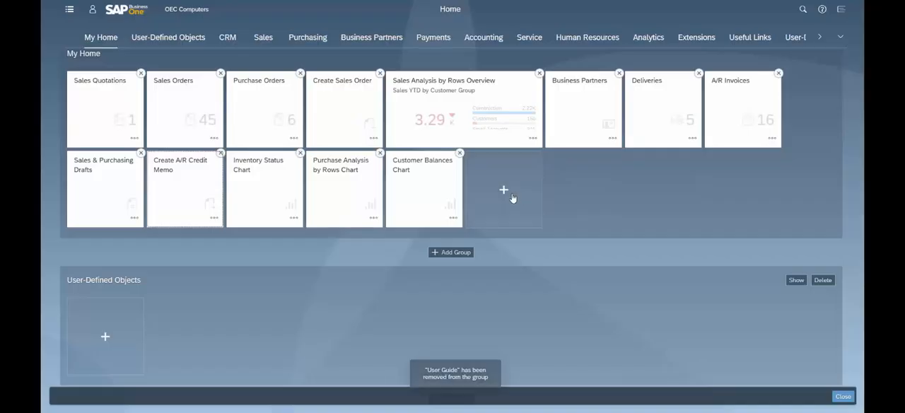
- Add the Sales Analysis by Document Overview app from the Analytics catalog to the My Home group
{"action": "left_click", "coordinate": [510, 198]}
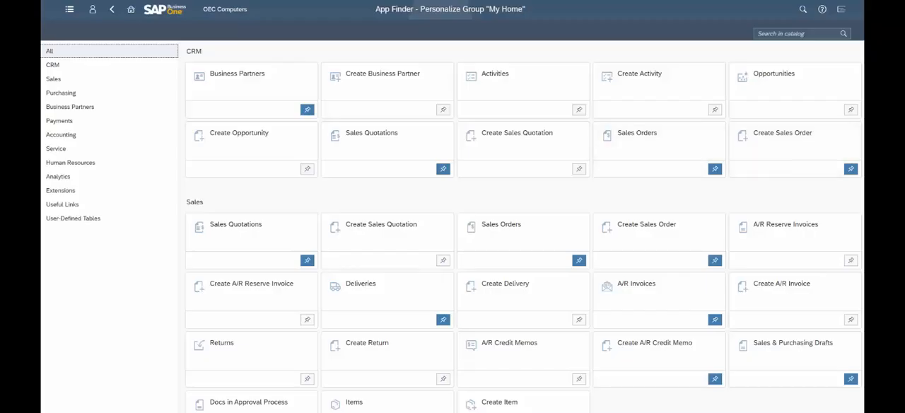
{"action": "scroll", "coordinate": [854, 261], "scroll_direction": "down", "scroll_amount": 5}
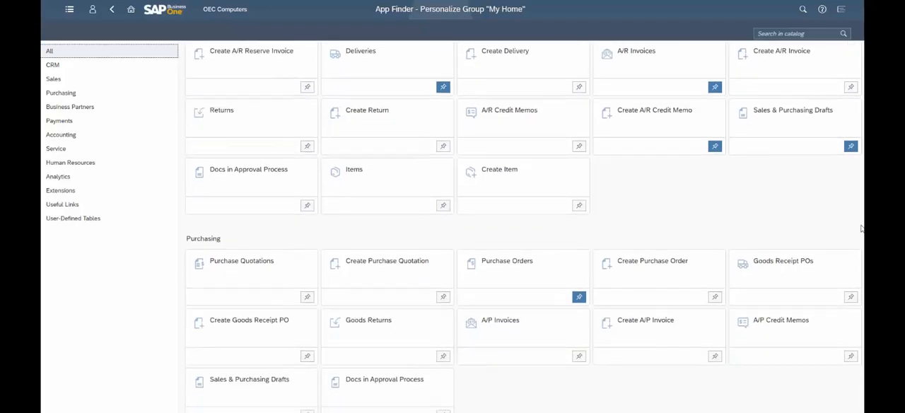
{"action": "scroll", "coordinate": [854, 261], "scroll_direction": "down", "scroll_amount": 6}
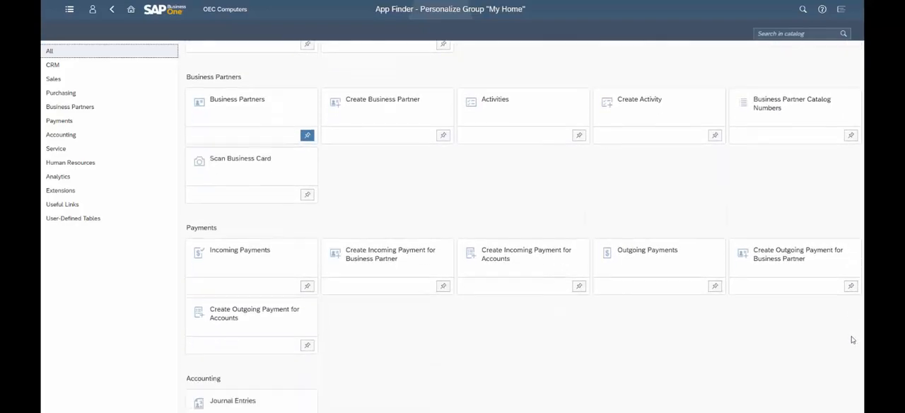
{"action": "scroll", "coordinate": [852, 364], "scroll_direction": "down", "scroll_amount": 6}
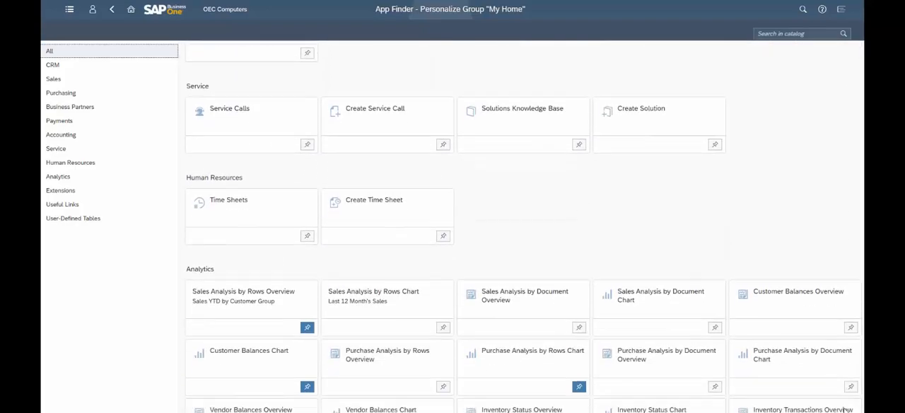
{"action": "scroll", "coordinate": [524, 227], "scroll_direction": "down", "scroll_amount": 2}
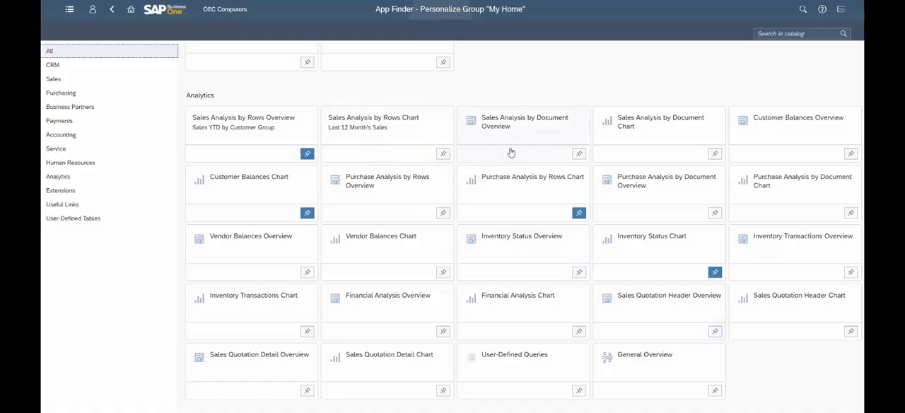
{"action": "left_click", "coordinate": [579, 154]}
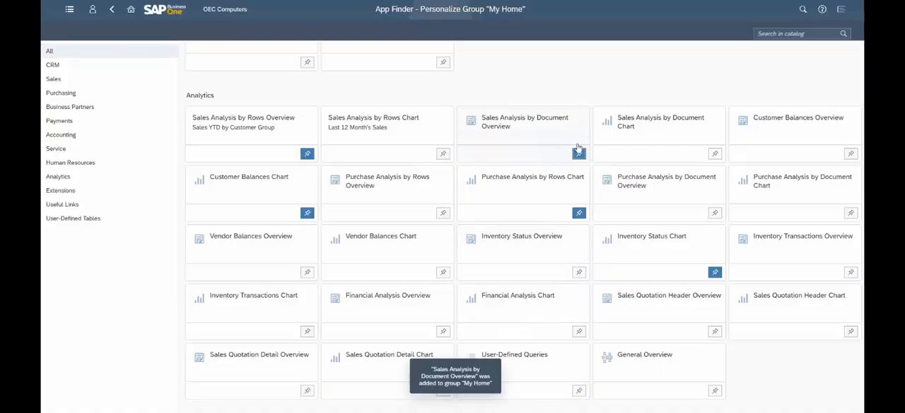
- Go back to the home page and exit its edit mode, keeping the tile changes
{"action": "left_click", "coordinate": [112, 12]}
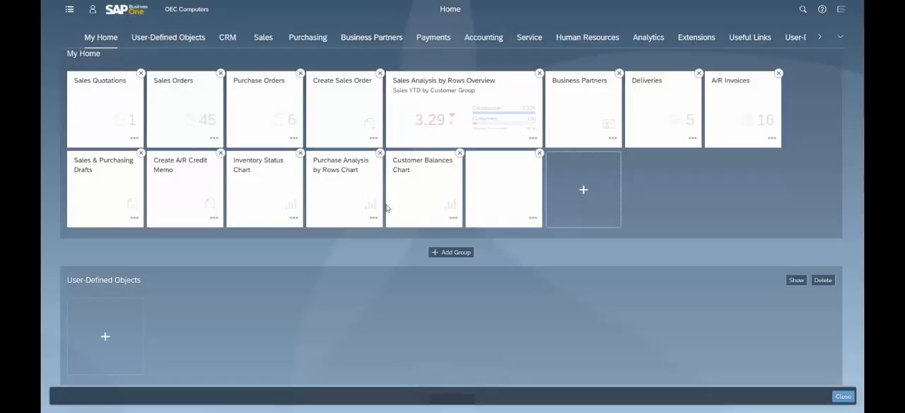
{"action": "left_click", "coordinate": [92, 12]}
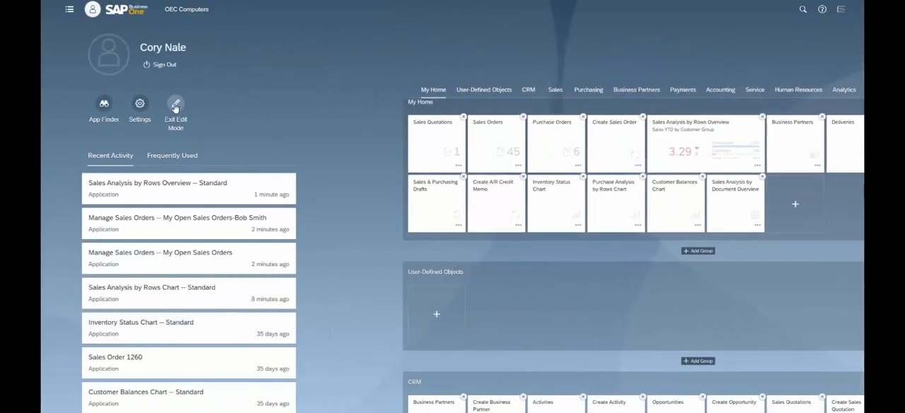
{"action": "left_click", "coordinate": [175, 107]}
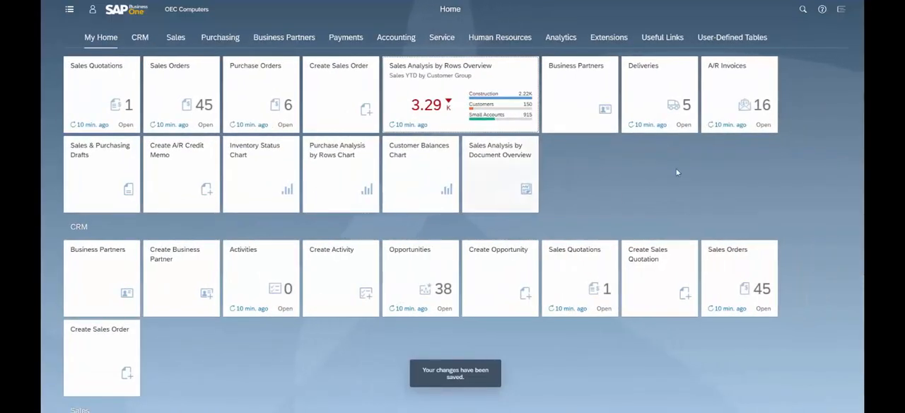